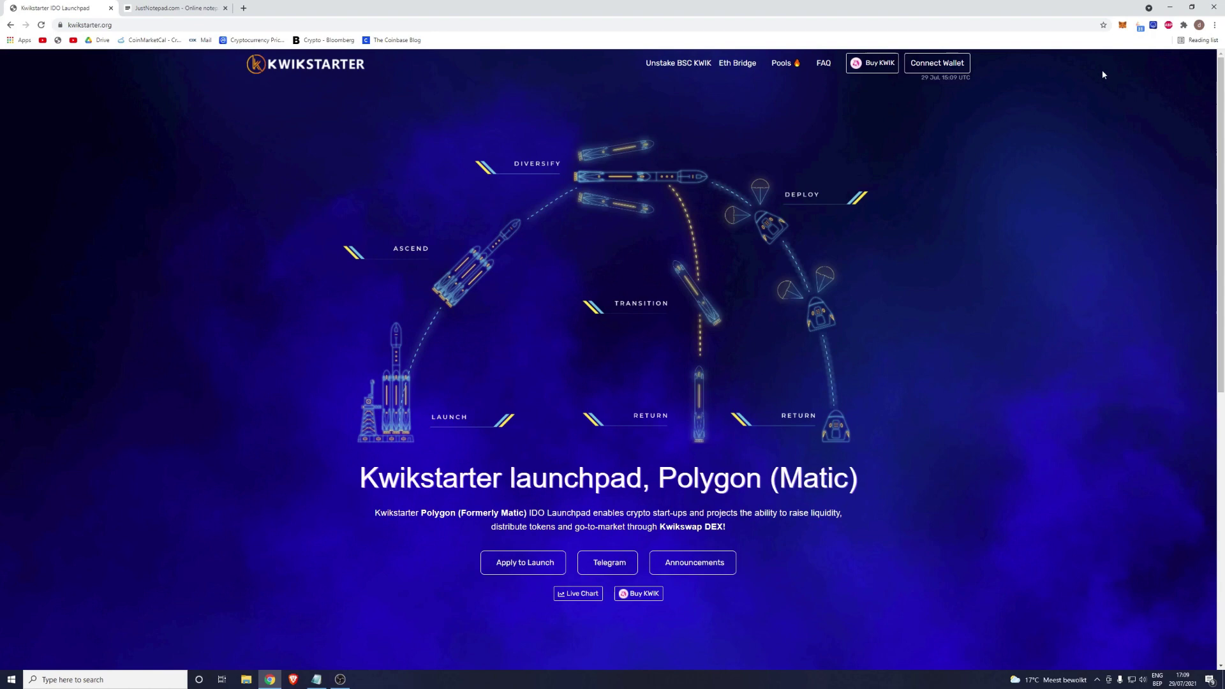
# Check the MetaMask wallet's balances and its list of networks
pyautogui.click(1122, 25)
pyautogui.scroll(-2, 1021, 255)
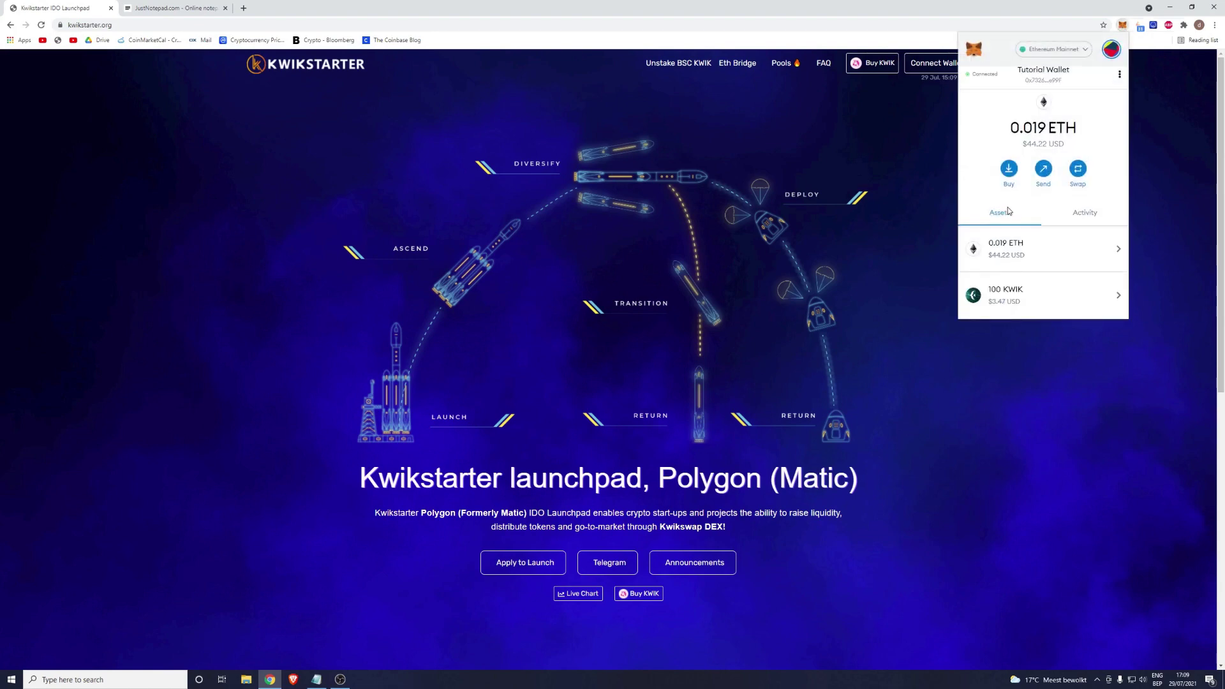
pyautogui.scroll(2, 1017, 283)
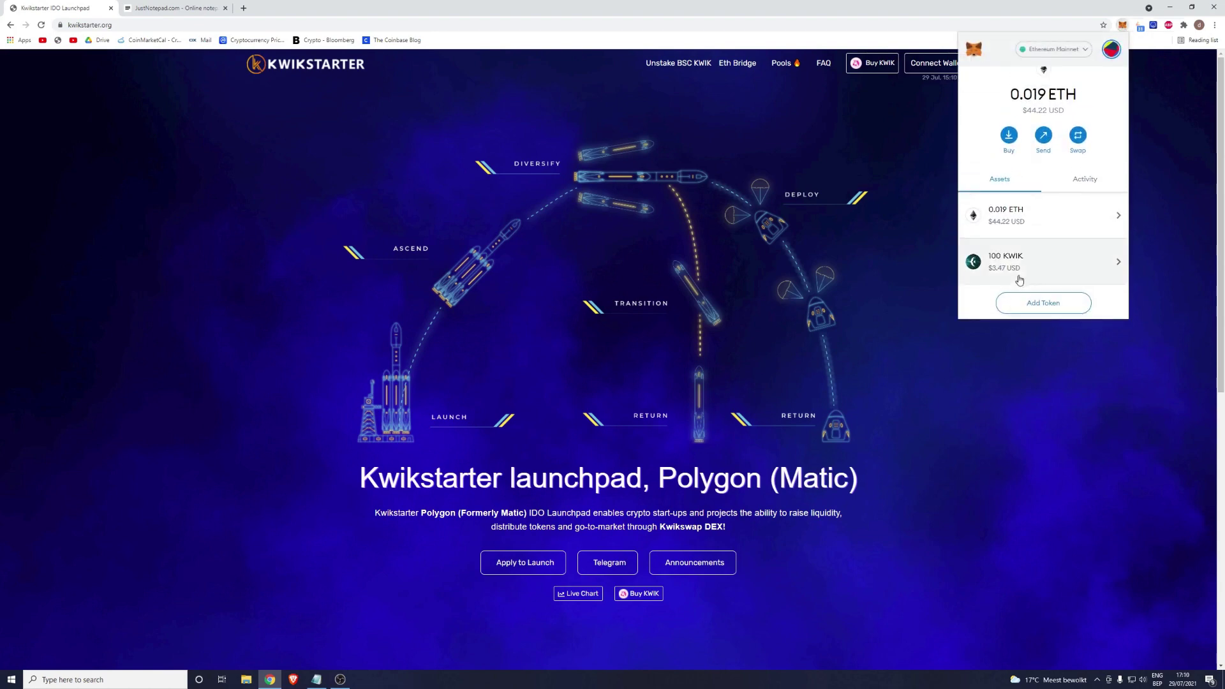
pyautogui.click(1053, 54)
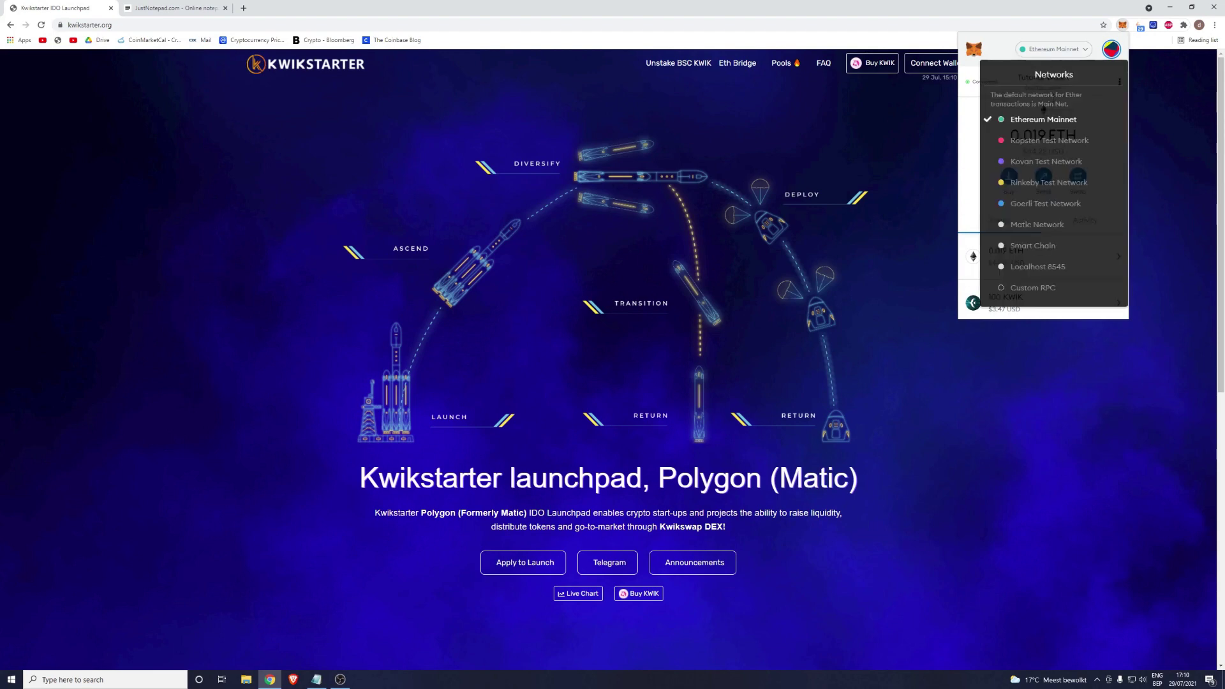
pyautogui.click(1060, 59)
pyautogui.scroll(-2, 1014, 275)
# Begin adding a custom token in MetaMask, then cancel and close the wallet popup
pyautogui.click(1017, 284)
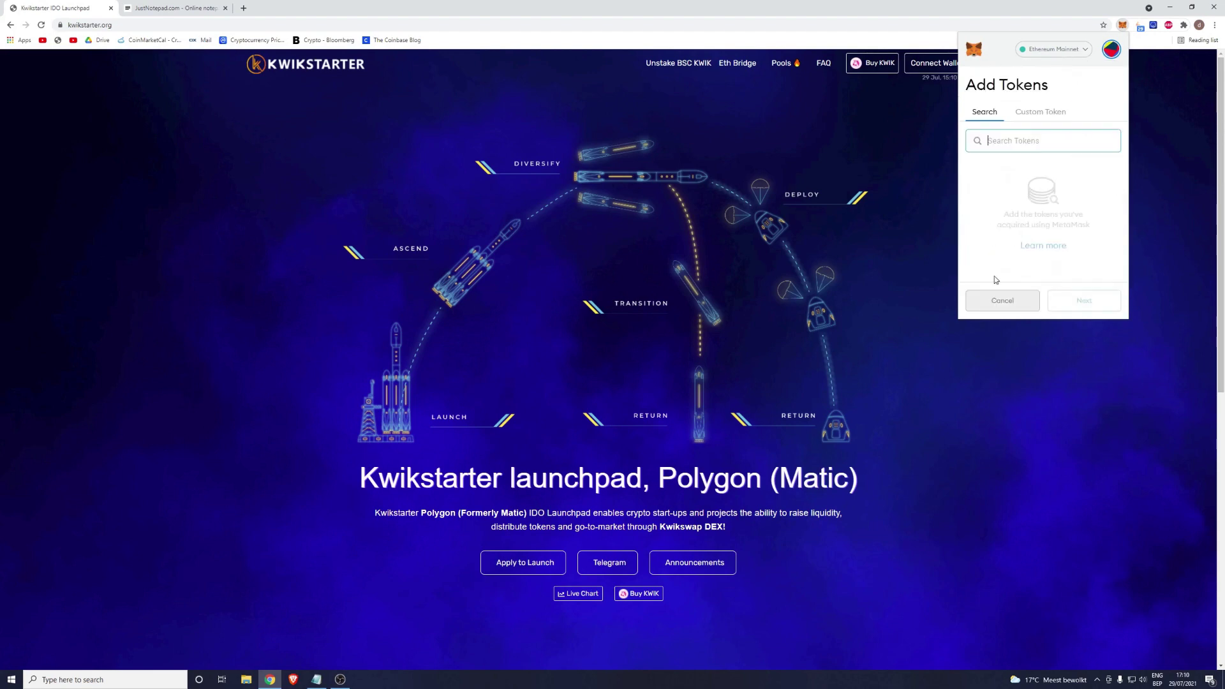
pyautogui.click(1031, 115)
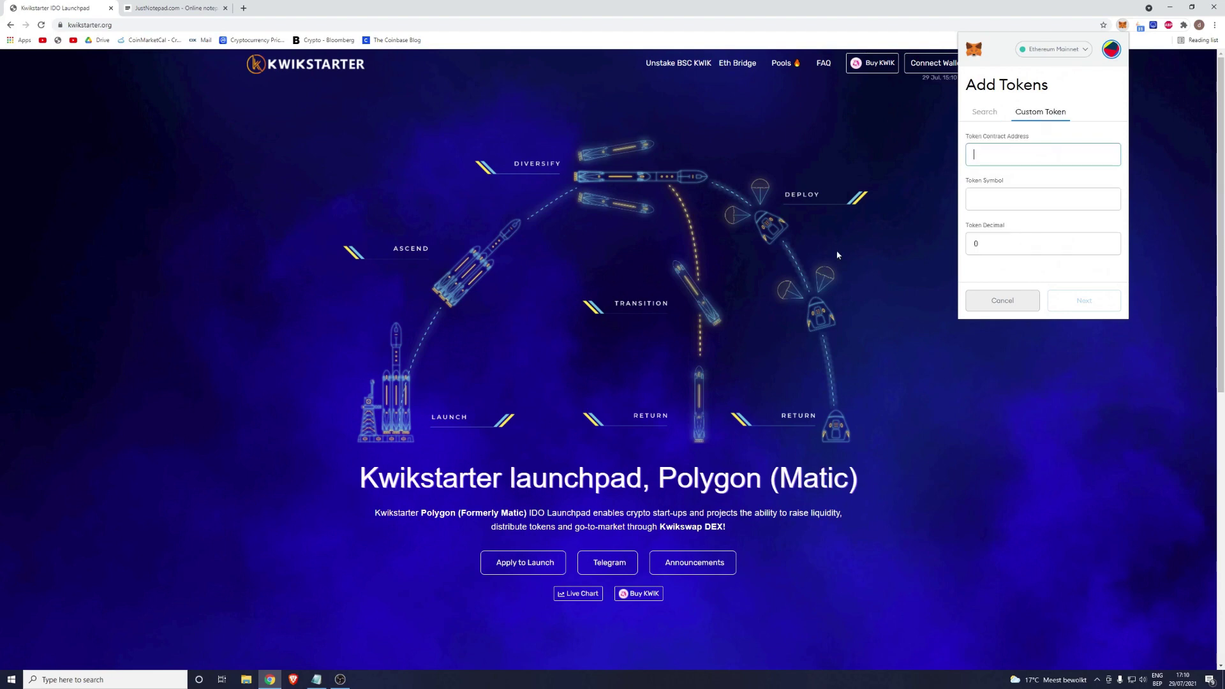
pyautogui.click(990, 157)
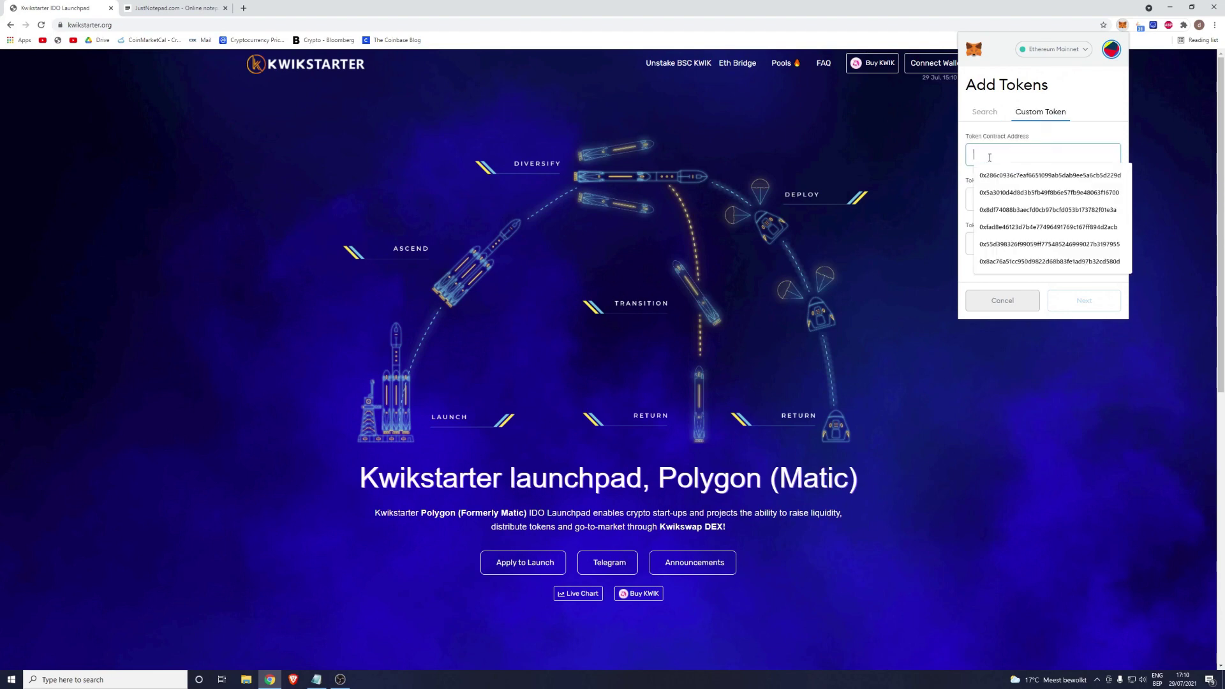
pyautogui.press('Escape')
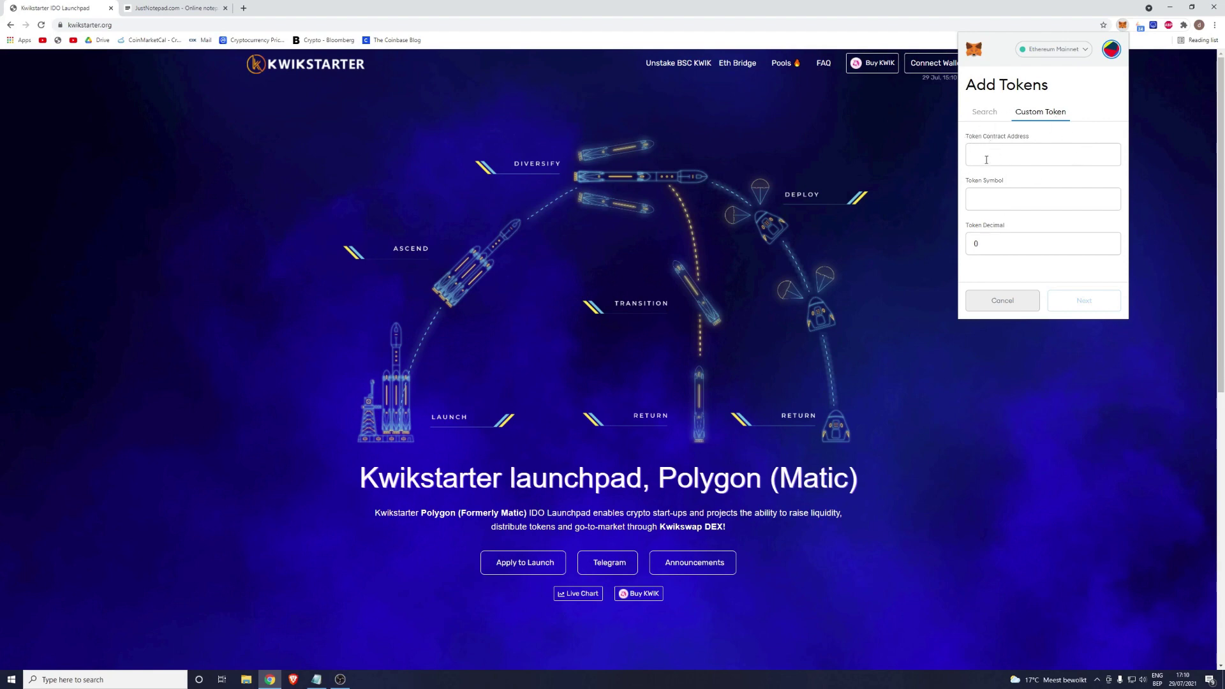
pyautogui.click(977, 199)
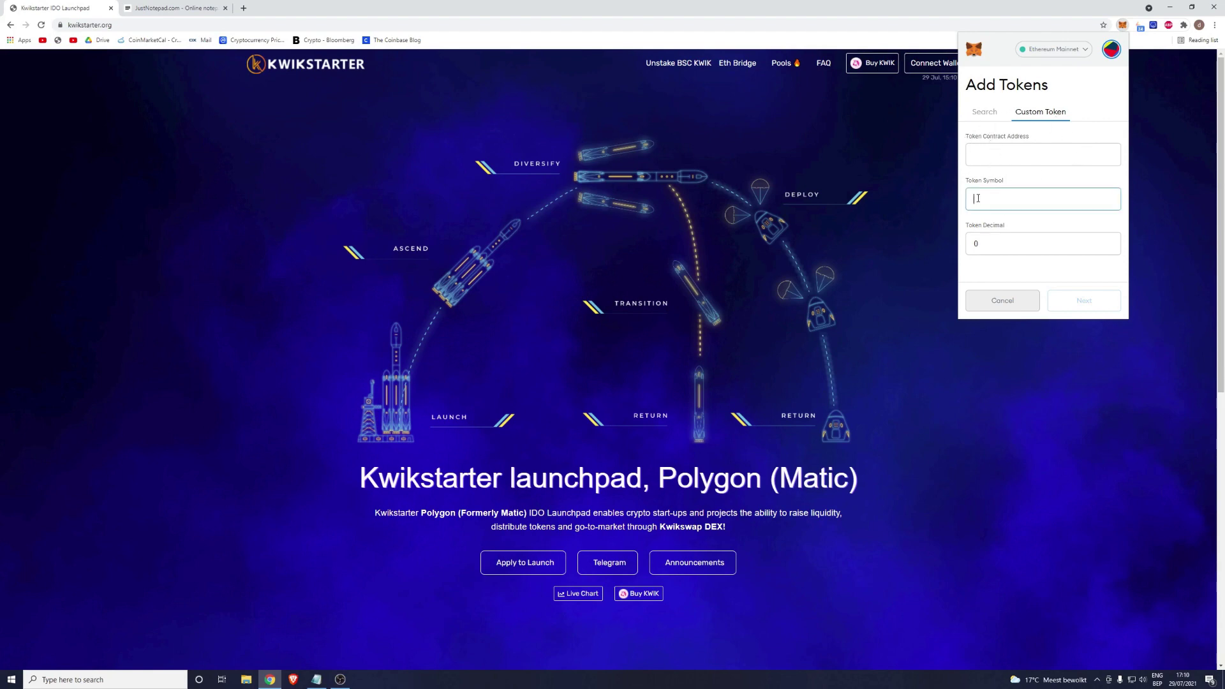
pyautogui.click(983, 248)
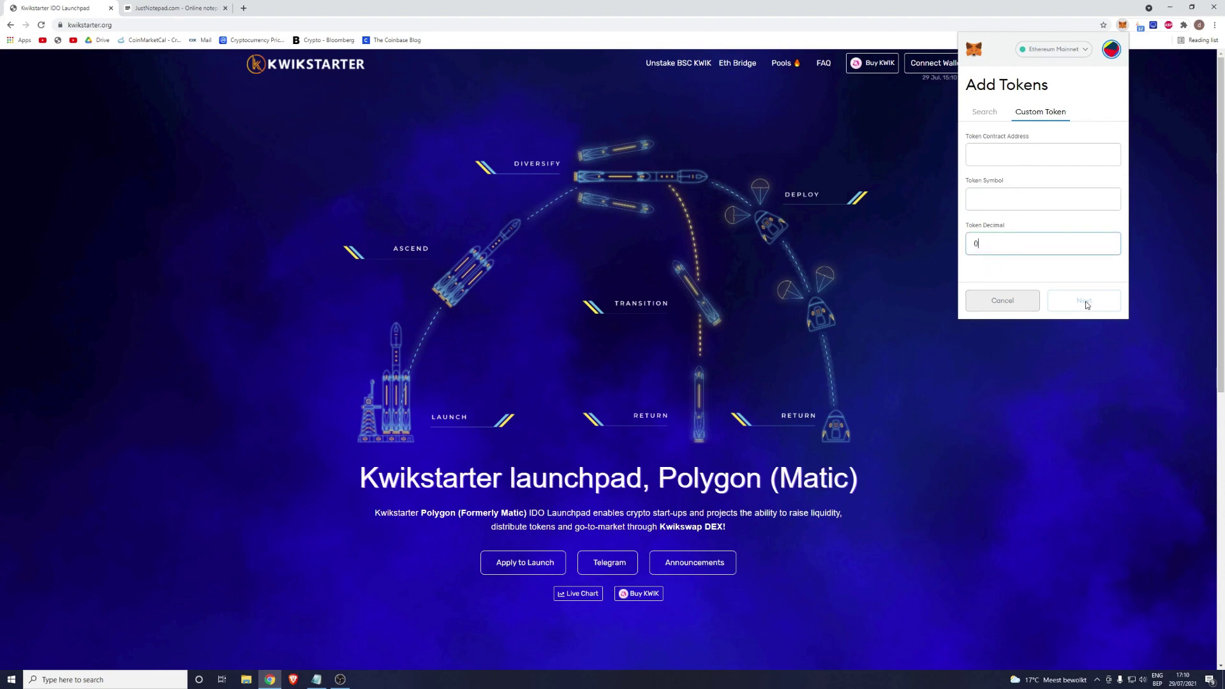
pyautogui.click(1021, 301)
pyautogui.scroll(-1, 1010, 220)
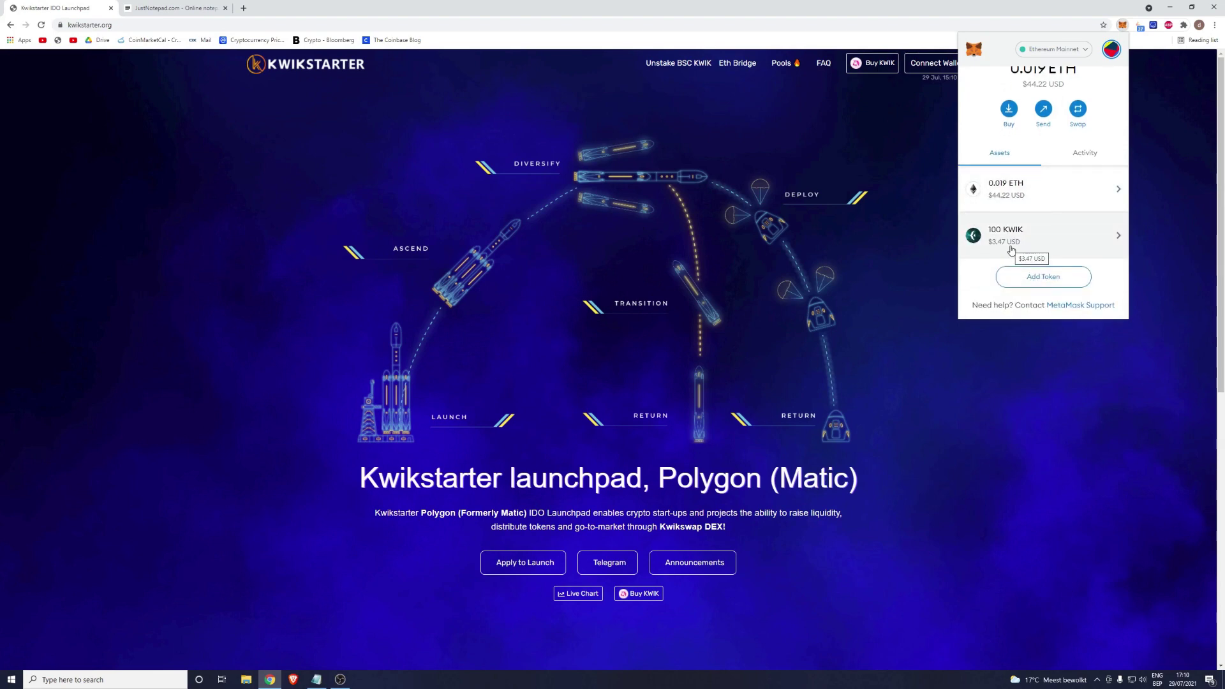
pyautogui.scroll(1, 1007, 248)
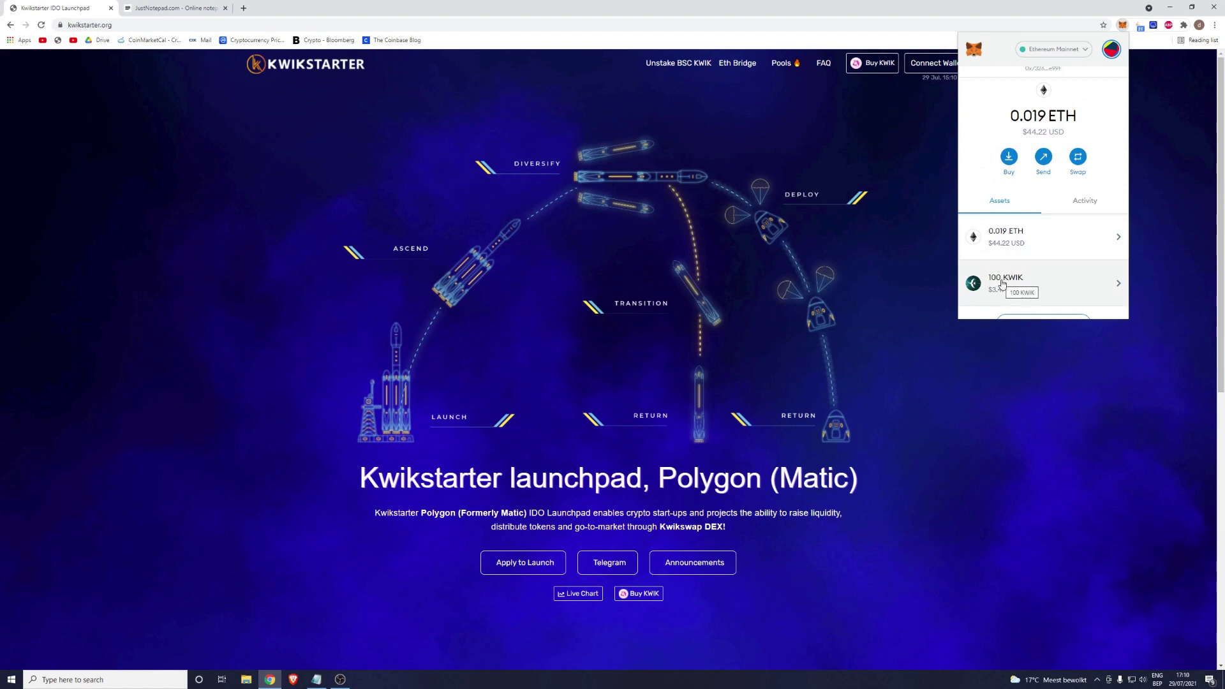
pyautogui.click(717, 144)
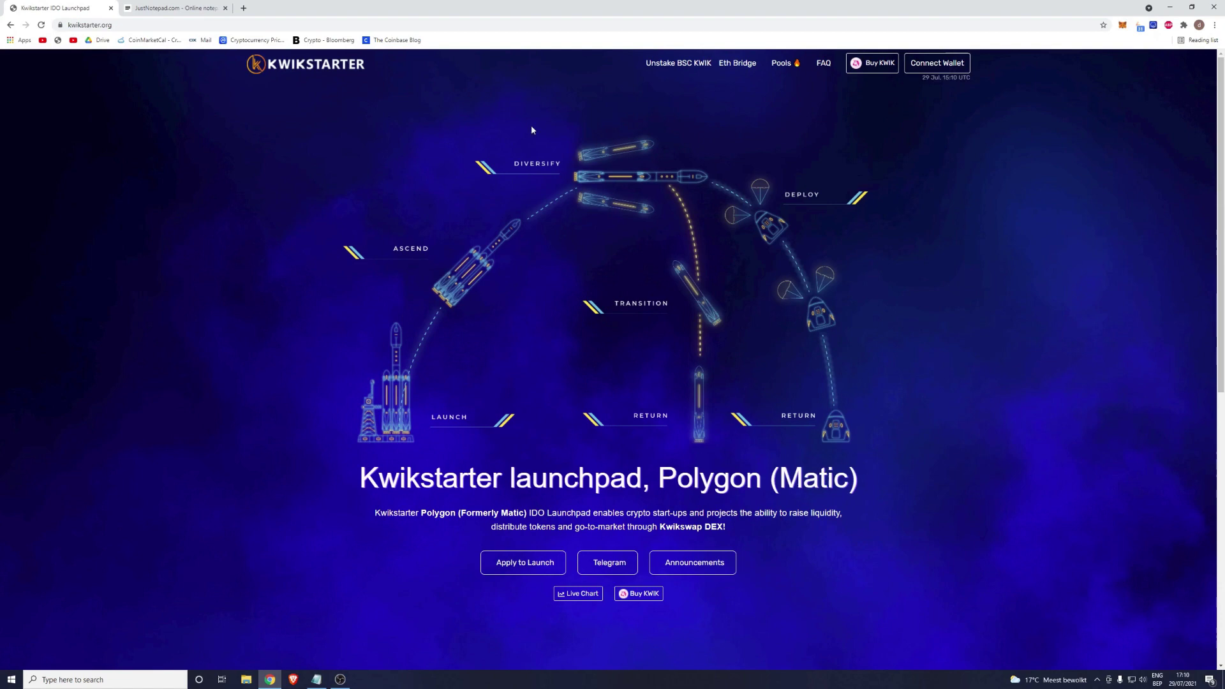
# Go to Kwikstarter's Eth Bridge to reach the Ethereum-to-Polygon bridge page
pyautogui.click(90, 25)
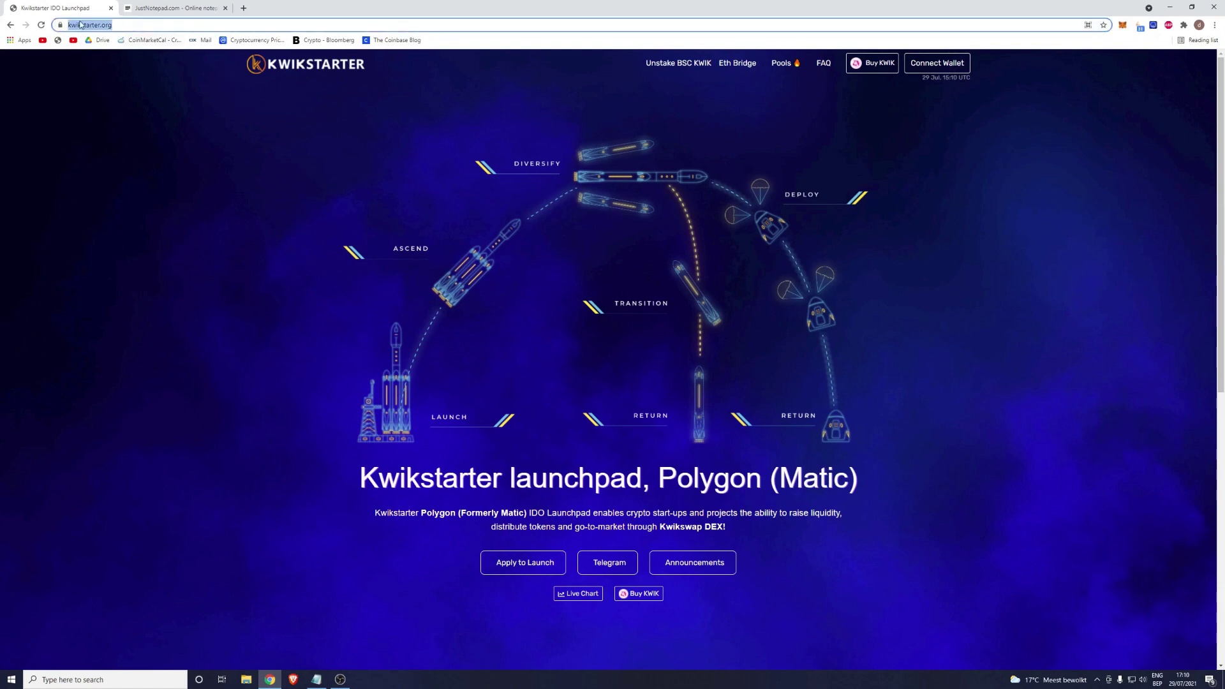
pyautogui.click(139, 27)
pyautogui.click(736, 64)
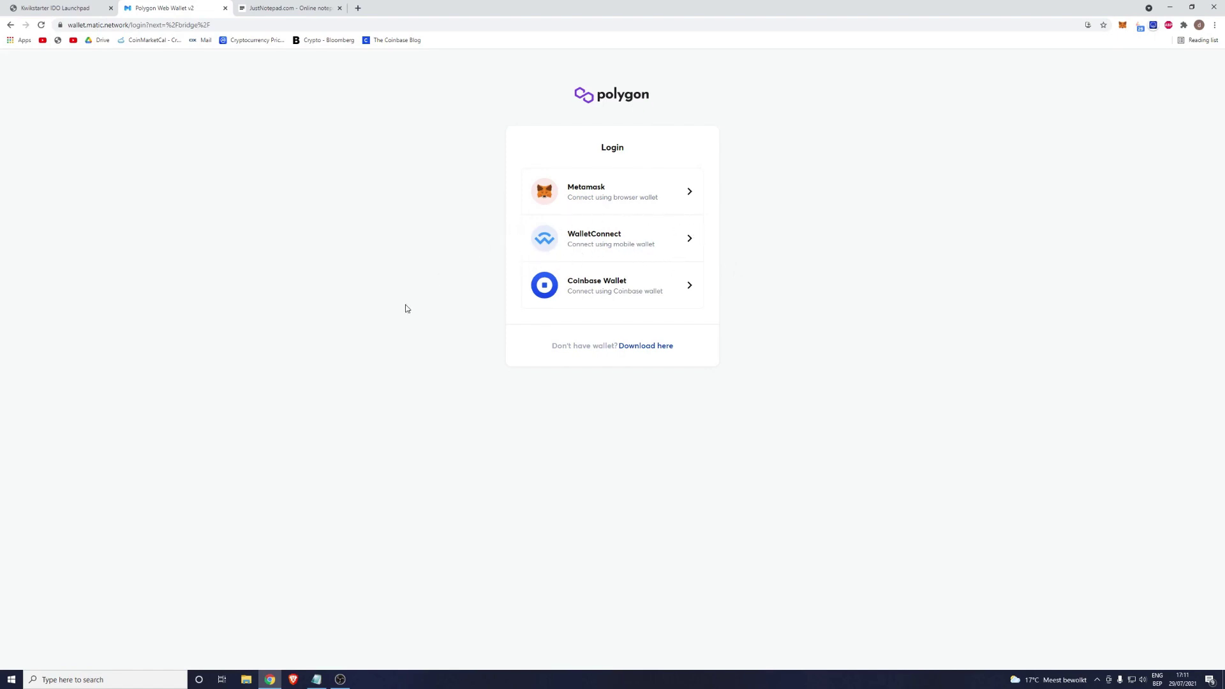
# Log in to Polygon Bridge with MetaMask and sign the login message
pyautogui.click(584, 185)
pyautogui.moveTo(1084, 16); pyautogui.dragTo(660, 119)
pyautogui.click(538, 129)
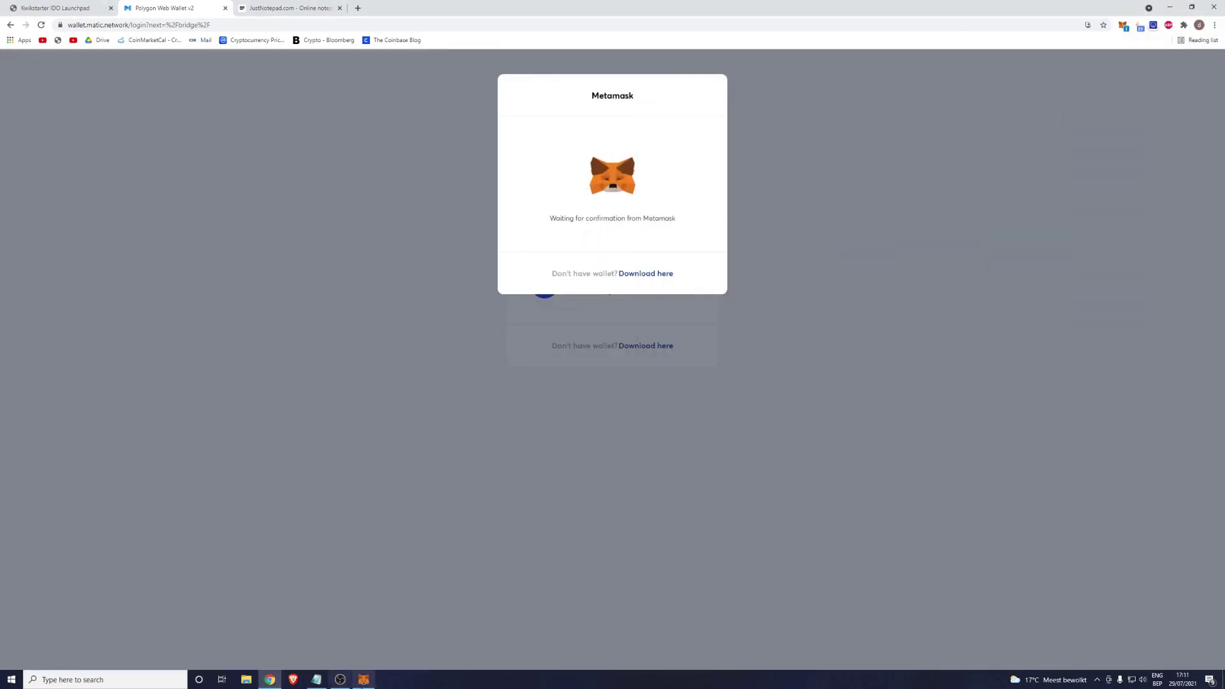
pyautogui.click(363, 679)
pyautogui.moveTo(703, 124); pyautogui.dragTo(583, 127)
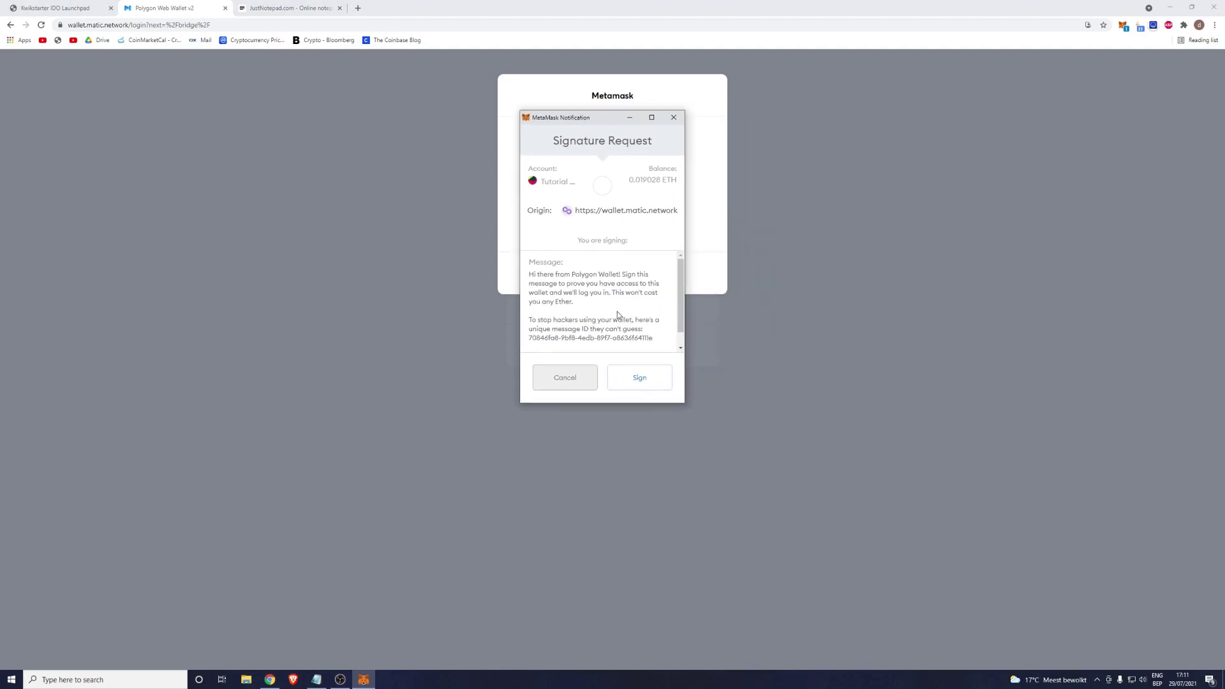
pyautogui.scroll(-2, 630, 330)
pyautogui.scroll(2, 631, 330)
pyautogui.click(624, 381)
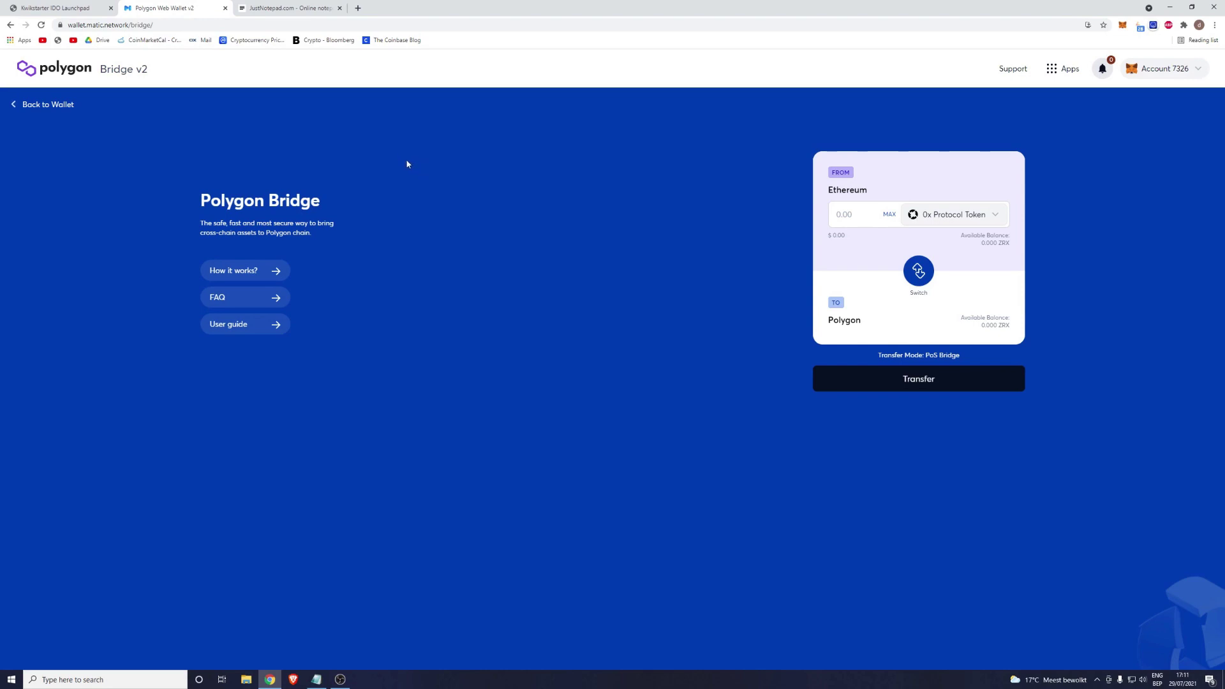
# Pick Kwikswap from the FROM box's token list, showing 100 KWIK available on Ethereum
pyautogui.click(935, 219)
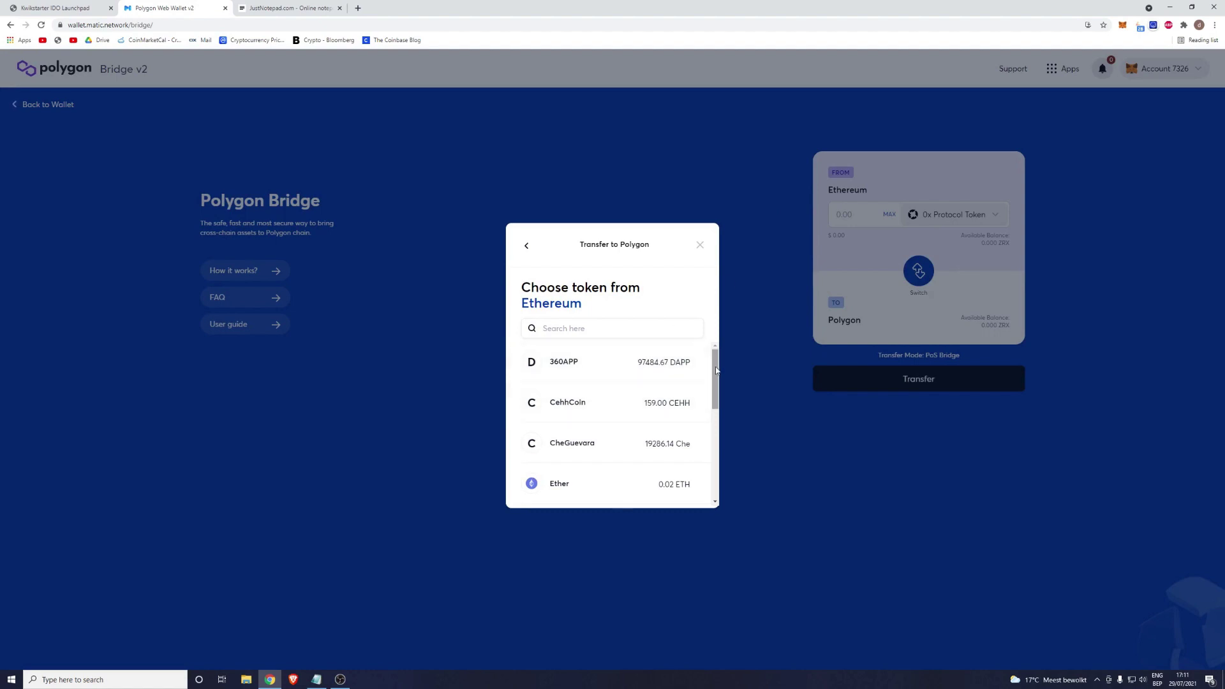
pyautogui.scroll(-1, 715, 377)
pyautogui.moveTo(714, 378); pyautogui.dragTo(704, 438)
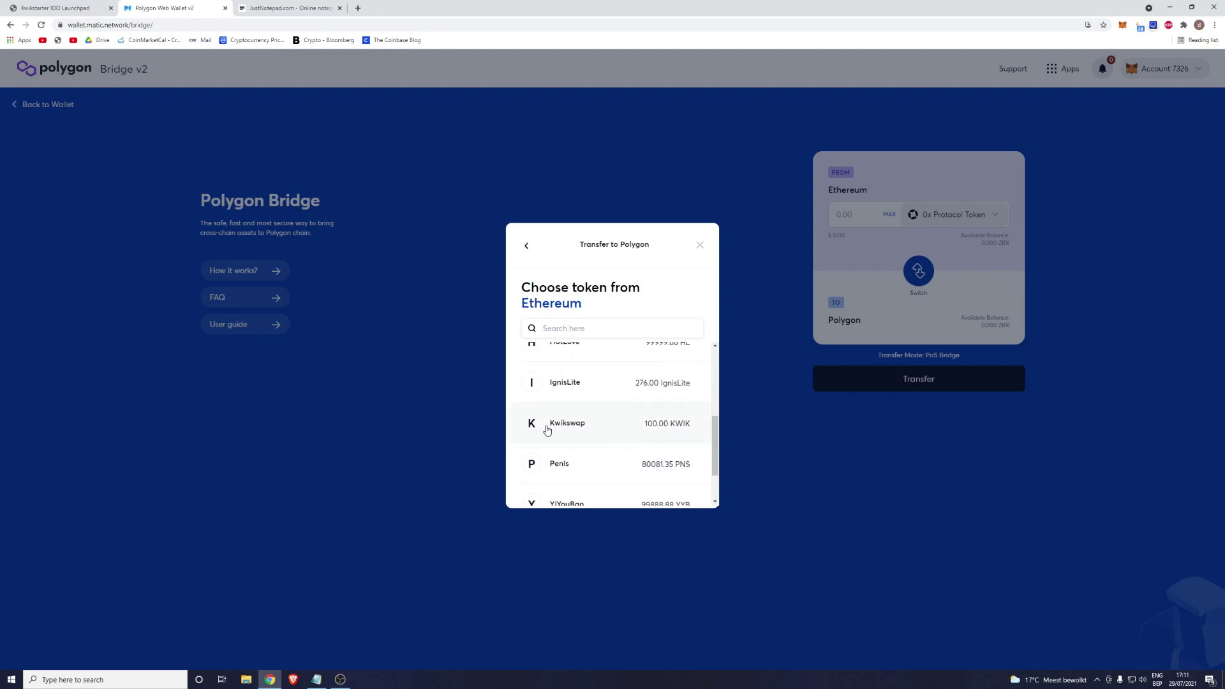
pyautogui.moveTo(714, 443)
pyautogui.mouseDown()
pyautogui.moveTo(713, 380)
pyautogui.moveTo(713, 448)
pyautogui.mouseUp()
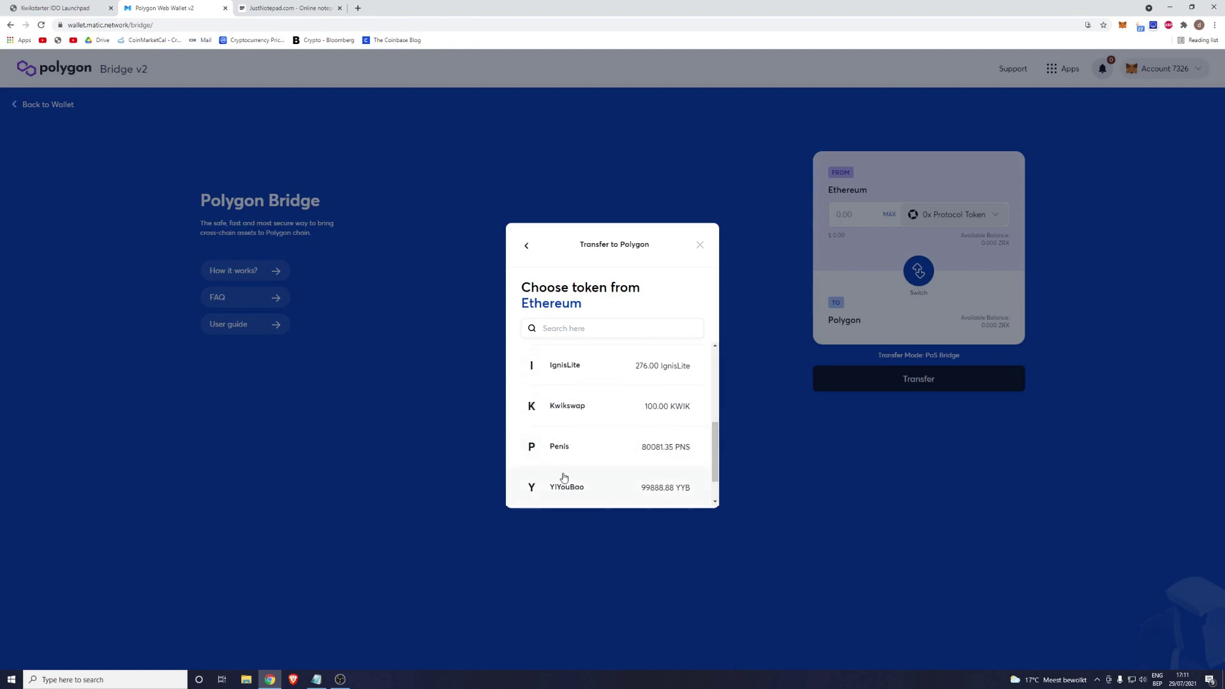
pyautogui.click(574, 406)
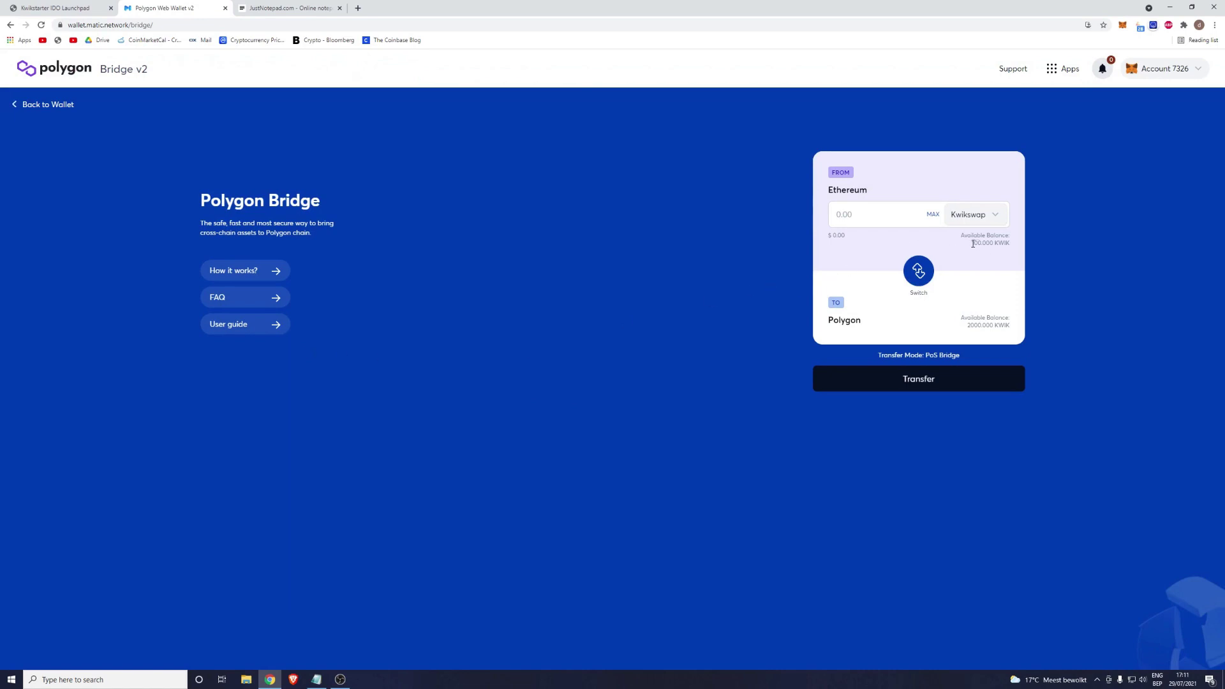
# Enter 100 KWIK as the amount to bridge, after trying MAX and 50
pyautogui.moveTo(971, 244); pyautogui.dragTo(982, 244)
pyautogui.click(970, 264)
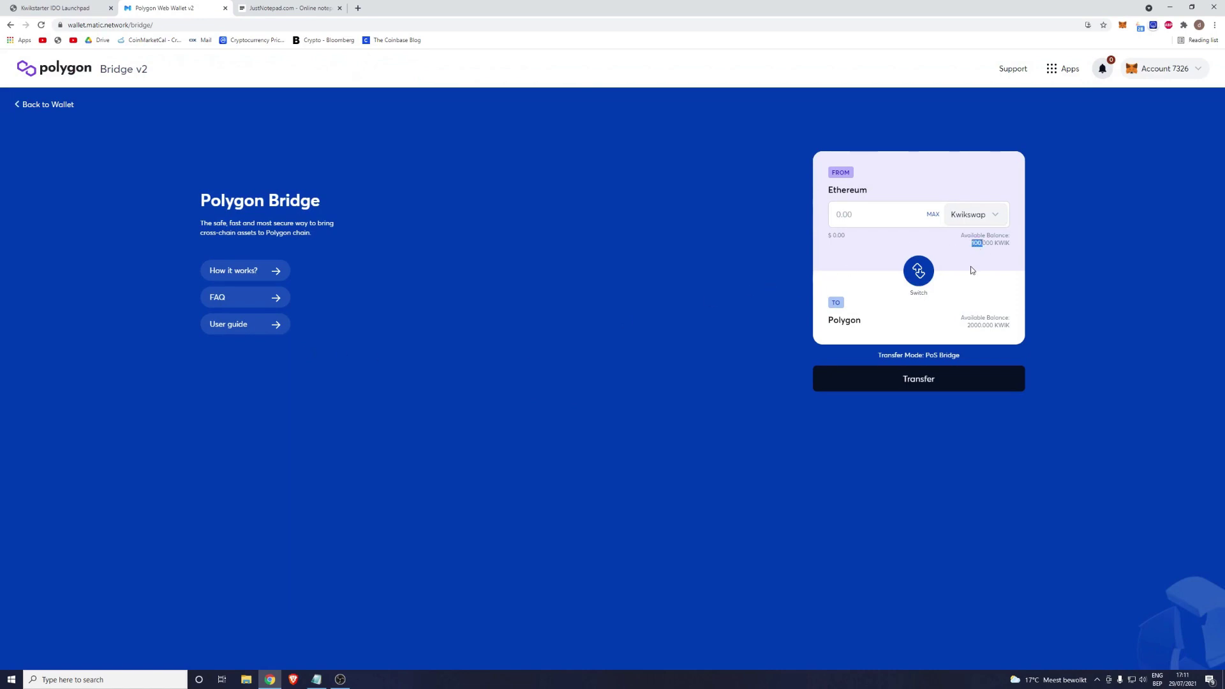
pyautogui.click(933, 217)
pyautogui.moveTo(858, 215); pyautogui.dragTo(821, 222)
pyautogui.write('50')
pyautogui.moveTo(864, 219); pyautogui.dragTo(794, 219)
pyautogui.write('100')
pyautogui.doubleClick(857, 212)
pyautogui.click(856, 214)
# Start the transfer and review the Important notice on supported deposits (~7-8 minutes)
pyautogui.click(916, 383)
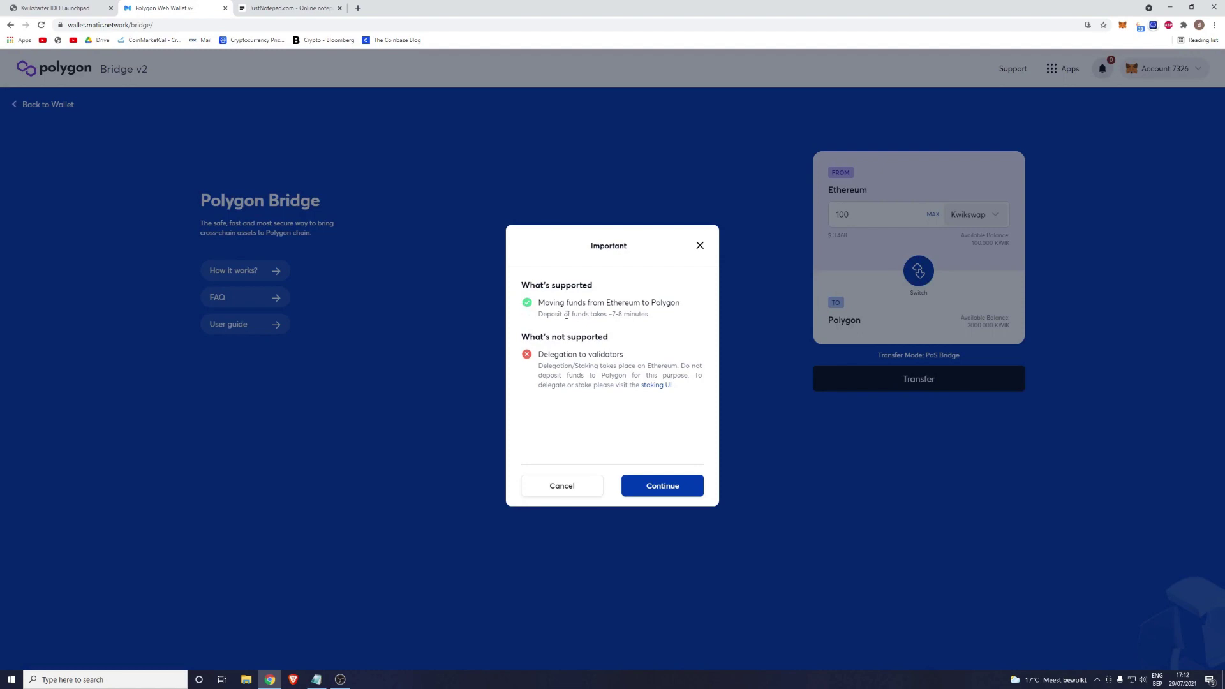
pyautogui.moveTo(566, 314); pyautogui.dragTo(553, 303)
pyautogui.click(623, 316)
pyautogui.moveTo(609, 315); pyautogui.dragTo(641, 316)
pyautogui.click(632, 317)
pyautogui.moveTo(540, 303); pyautogui.dragTo(648, 320)
pyautogui.click(637, 316)
pyautogui.moveTo(559, 303); pyautogui.dragTo(616, 314)
pyautogui.click(616, 316)
# Continue past the notice and gas overview, and confirm the 100 KWIK transfer
pyautogui.click(651, 489)
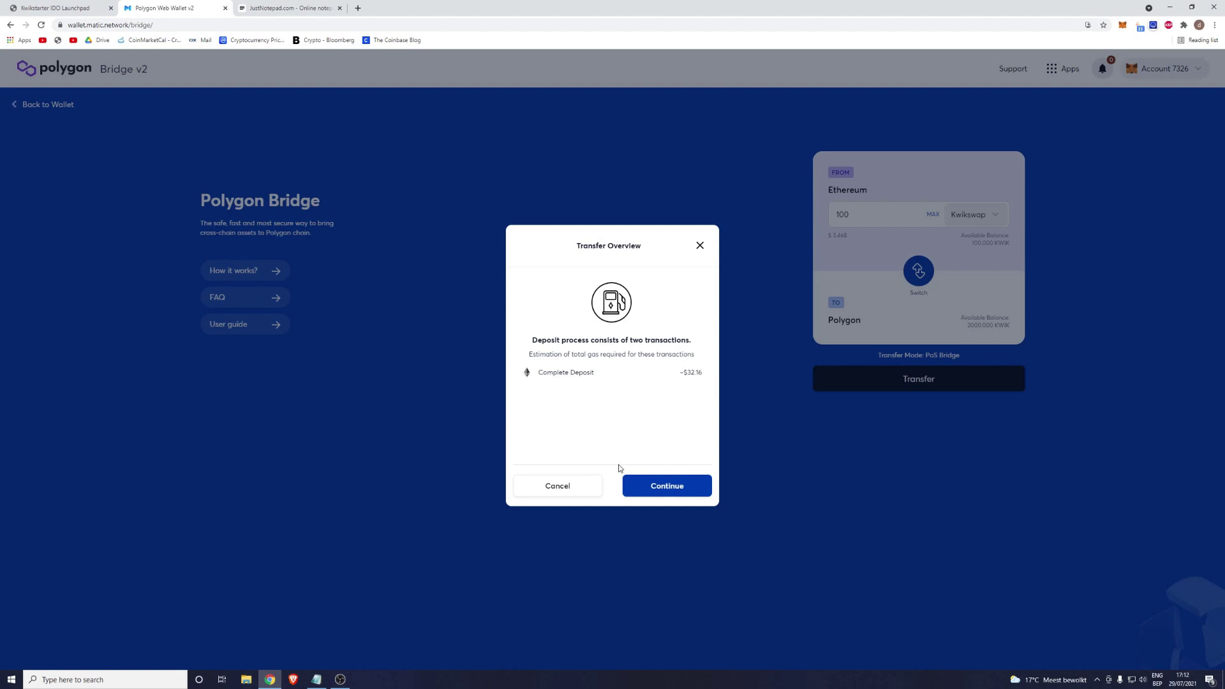
pyautogui.click(665, 487)
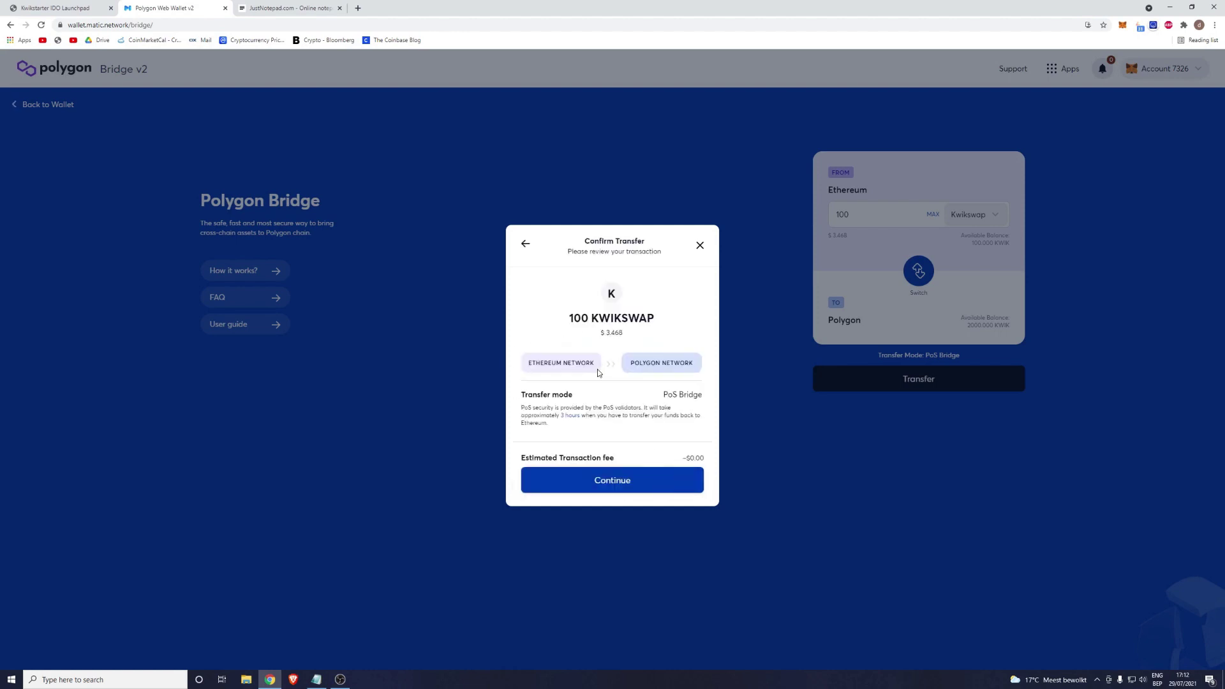
pyautogui.click(615, 483)
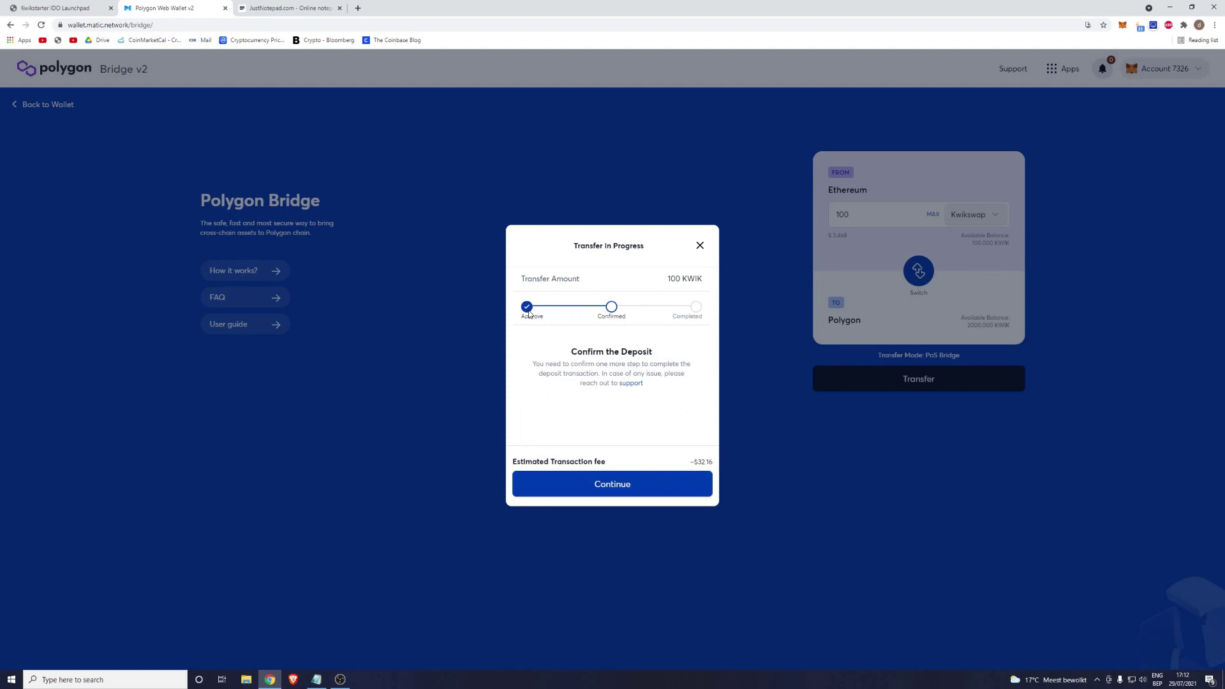
# Continue to the deposit and approve the deposit transaction in MetaMask
pyautogui.click(613, 482)
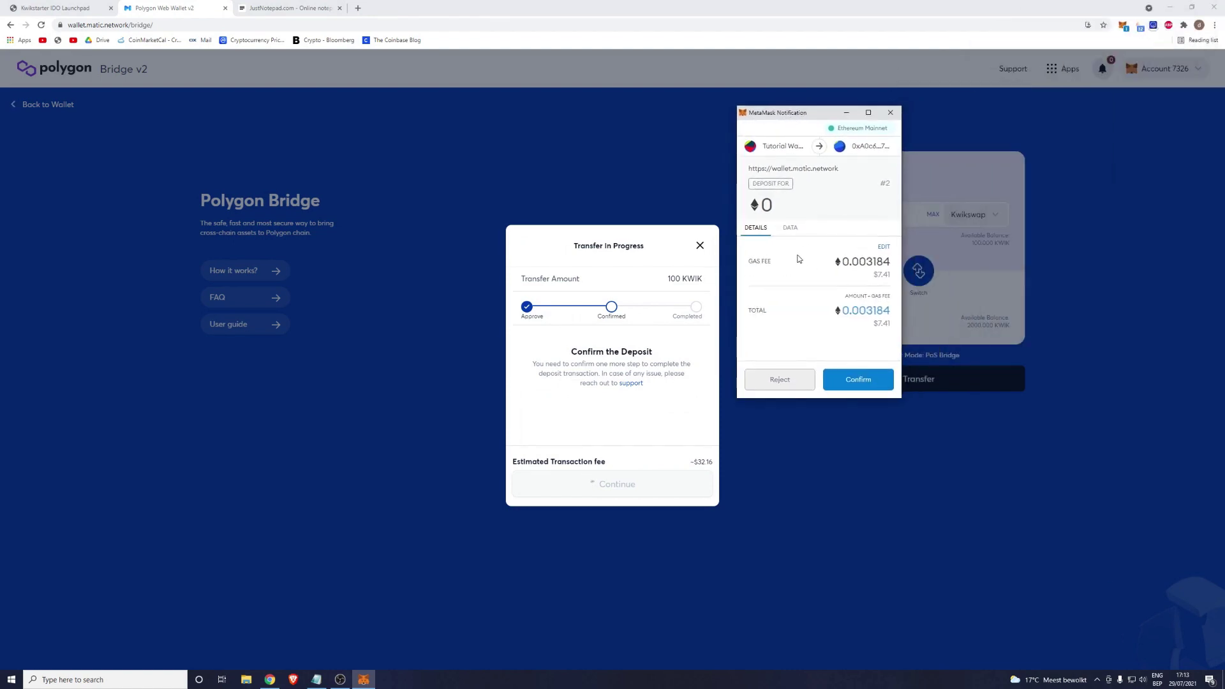
pyautogui.click(852, 380)
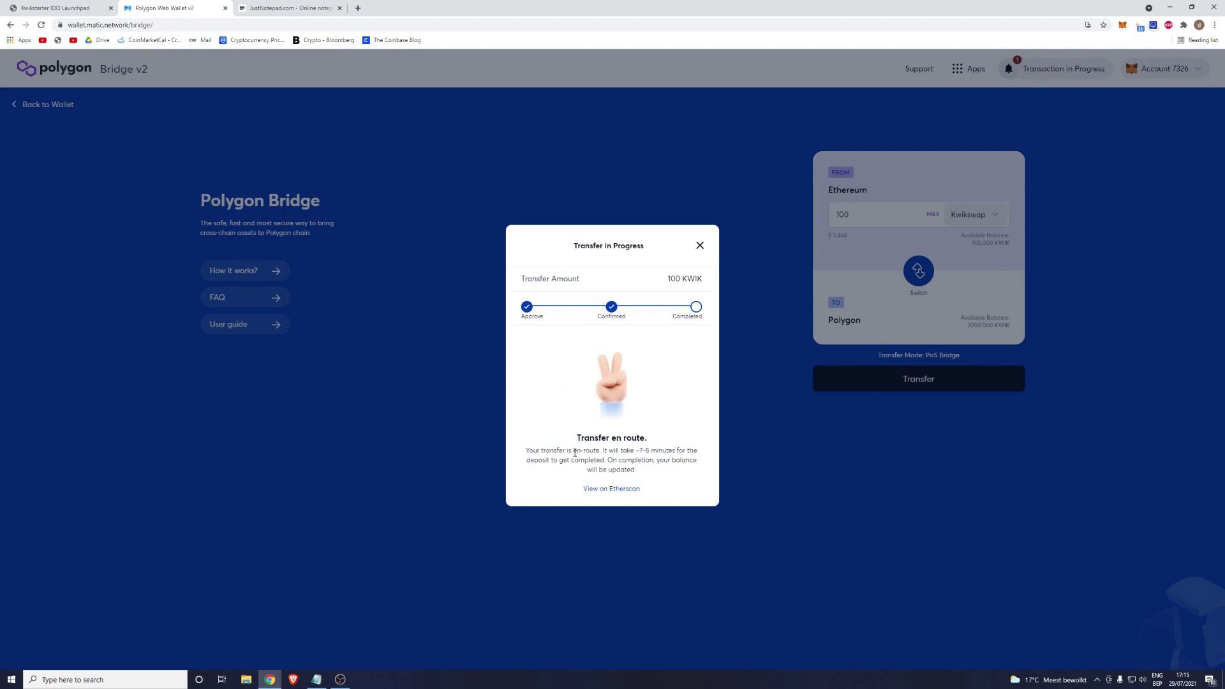
pyautogui.moveTo(574, 452); pyautogui.dragTo(669, 460)
pyautogui.click(650, 451)
pyautogui.moveTo(637, 451); pyautogui.dragTo(650, 450)
pyautogui.click(651, 450)
pyautogui.moveTo(602, 316); pyautogui.dragTo(628, 322)
pyautogui.click(627, 323)
# Switch MetaMask to Matic Network, check 2000 KWIK under Assets, then close it
pyautogui.click(1122, 26)
pyautogui.click(1066, 49)
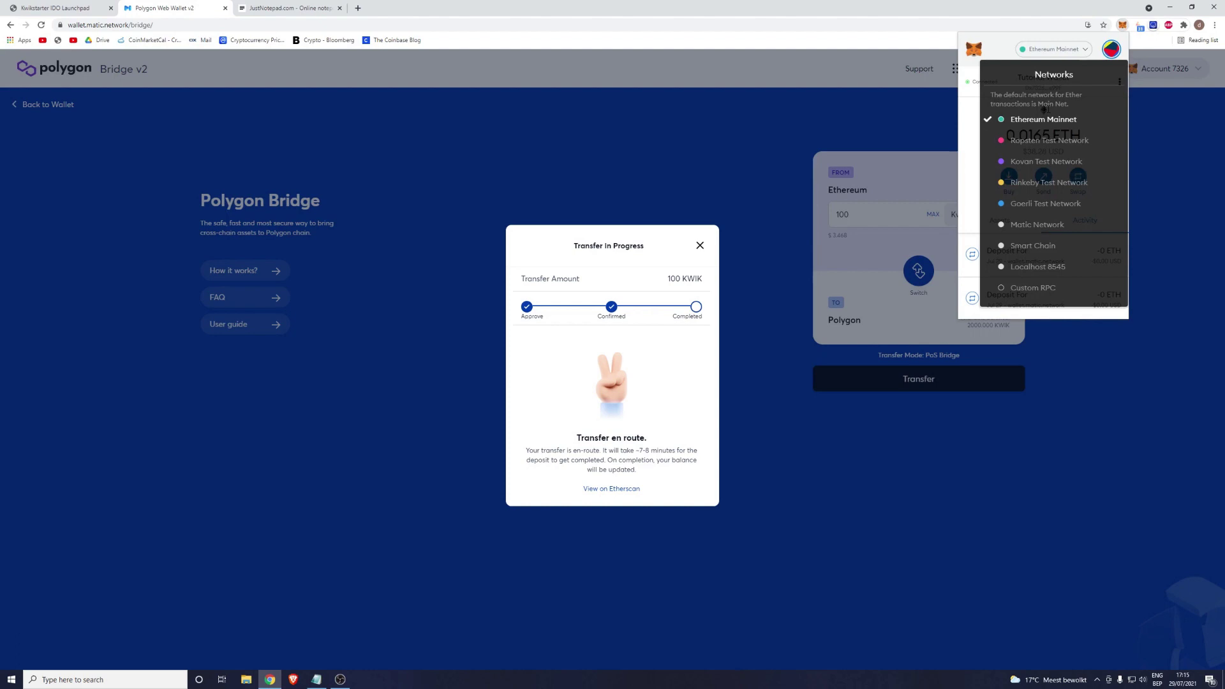
pyautogui.click(1023, 225)
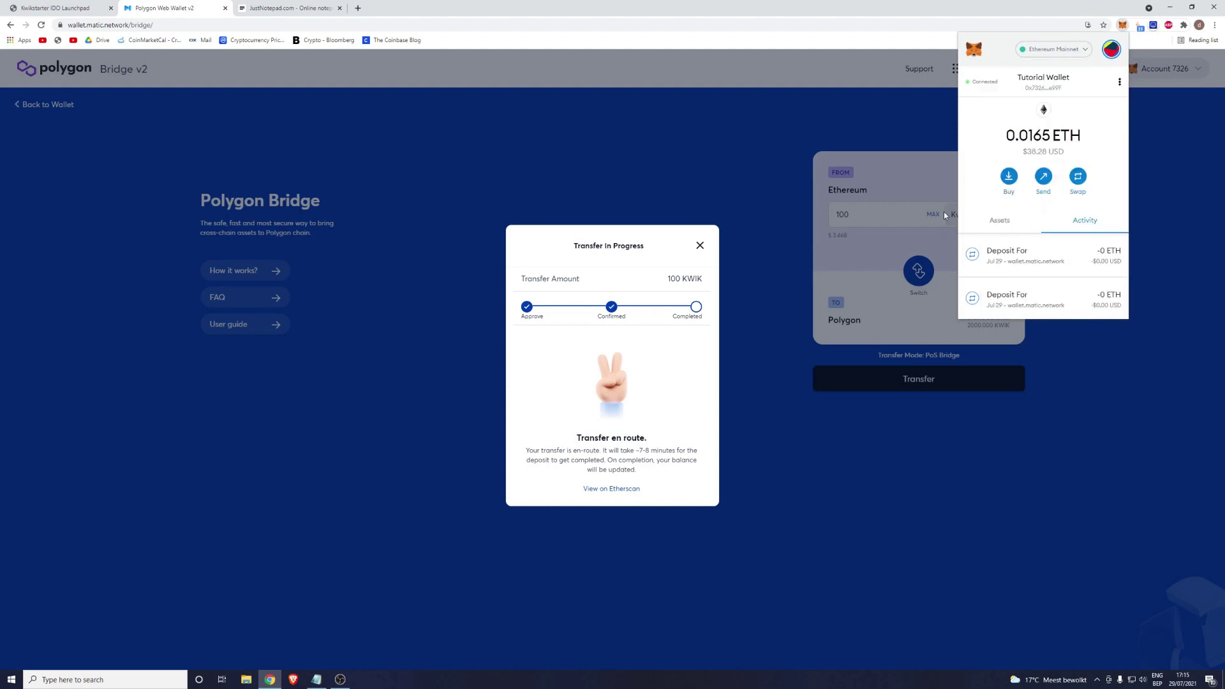
pyautogui.click(1024, 209)
pyautogui.scroll(-1, 1028, 223)
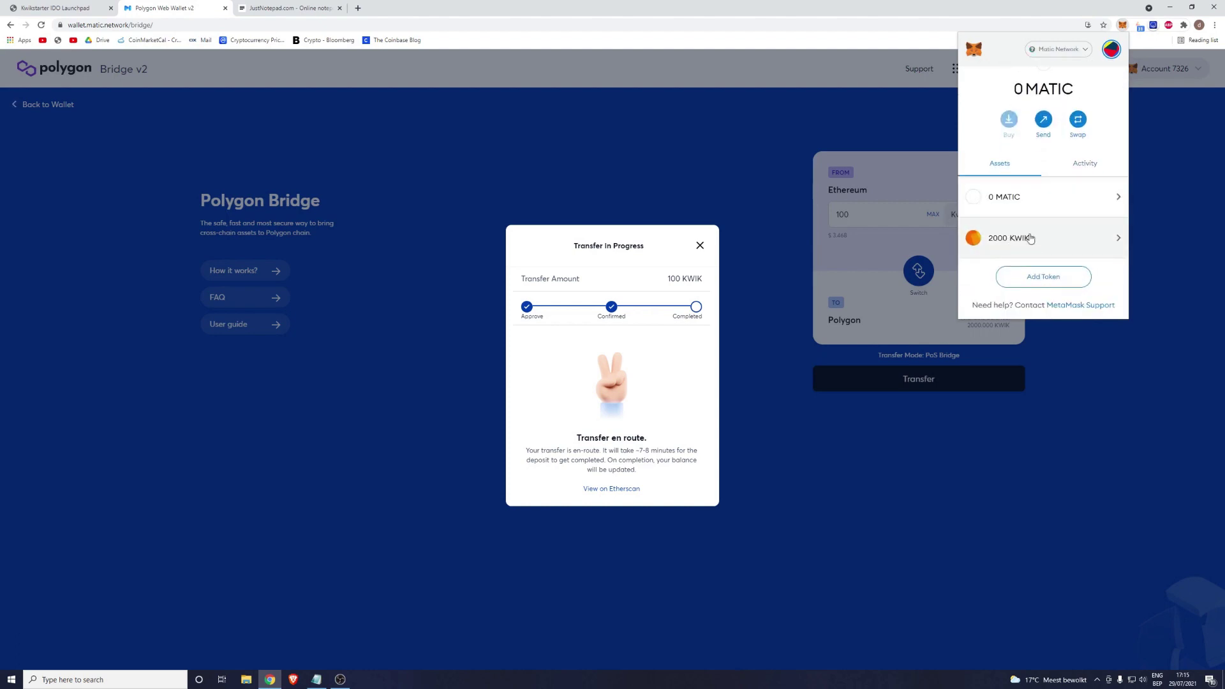
pyautogui.click(690, 191)
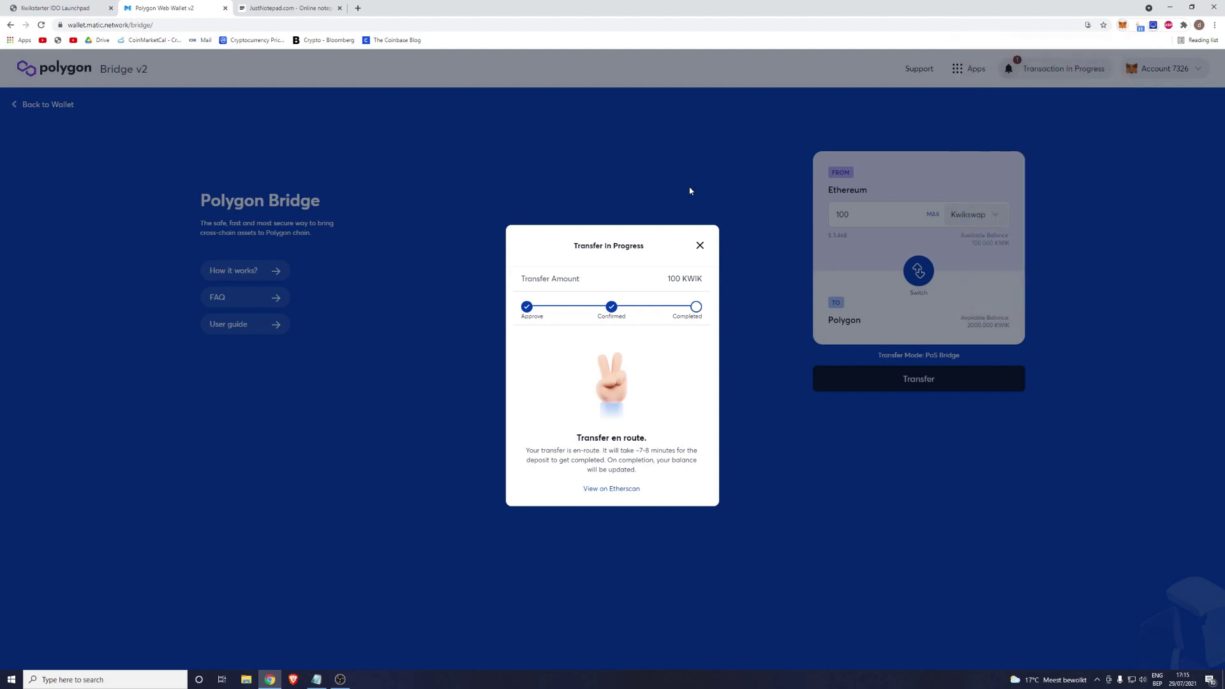